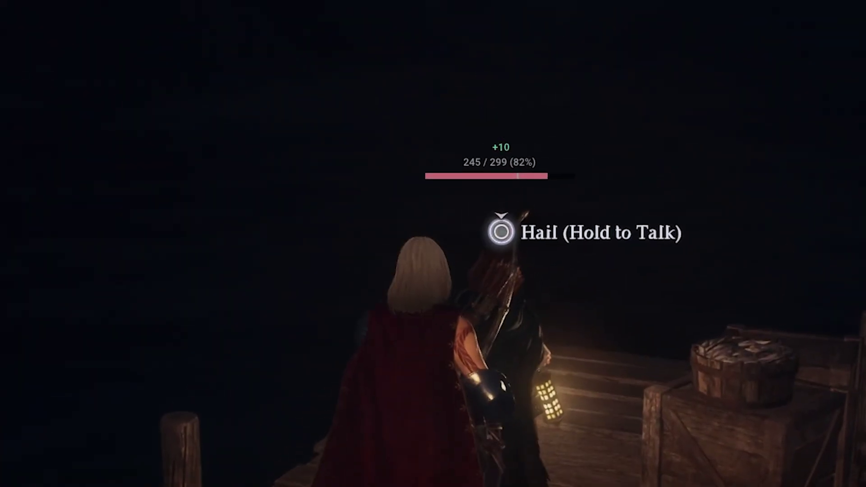
{"action": "key", "text": "e"}
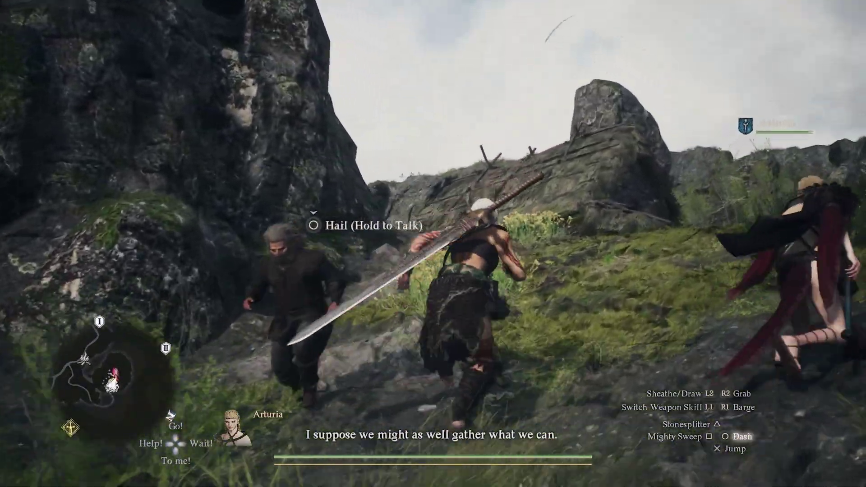
{"action": "key", "text": "w"}
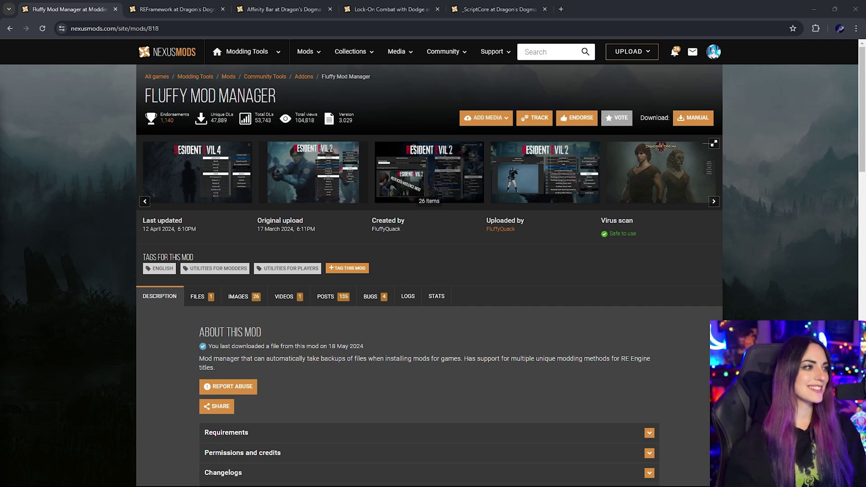
Step: Manually download the main Fluffy Mod Manager file, version 3.029, from its mod page using the free slow download
{"action": "scroll", "coordinate": [322, 300], "scroll_direction": "down", "scroll_amount": 3}
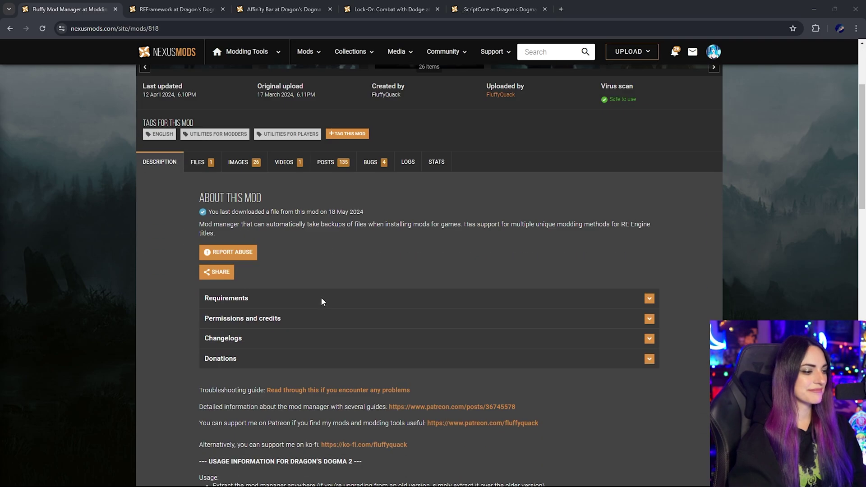
{"action": "scroll", "coordinate": [321, 298], "scroll_direction": "down", "scroll_amount": 1}
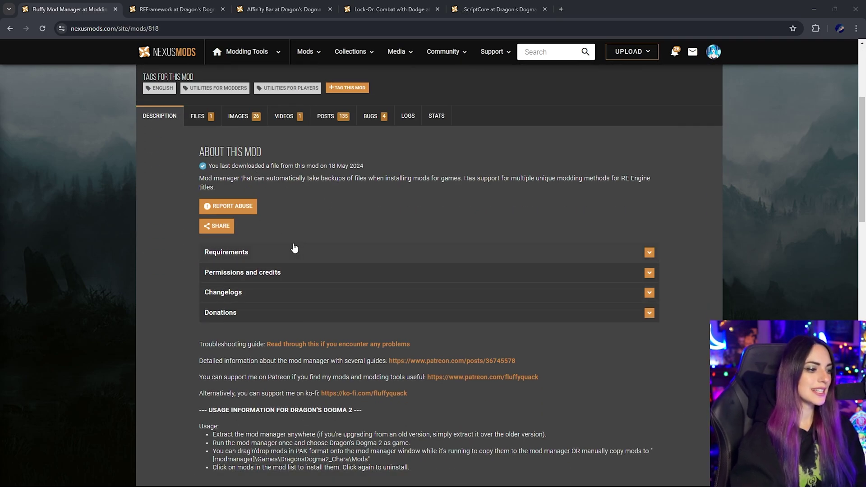
{"action": "left_click", "coordinate": [198, 119]}
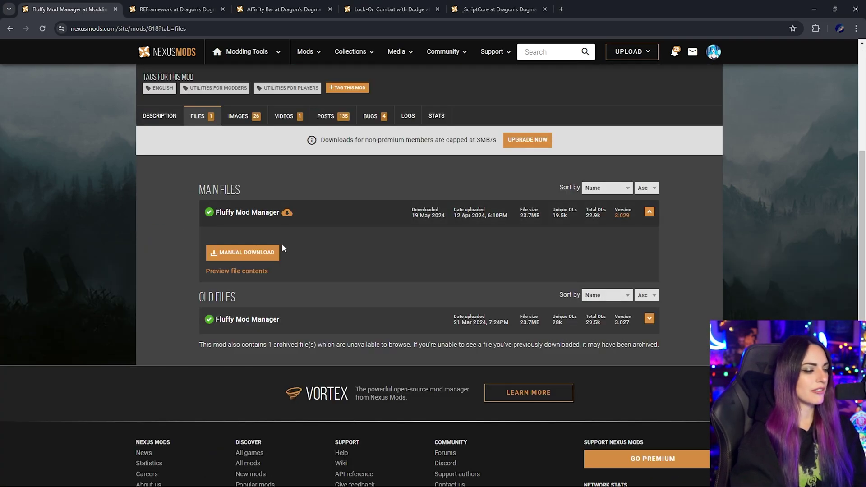
{"action": "left_click", "coordinate": [277, 253]}
{"action": "scroll", "coordinate": [282, 255], "scroll_direction": "down", "scroll_amount": 6}
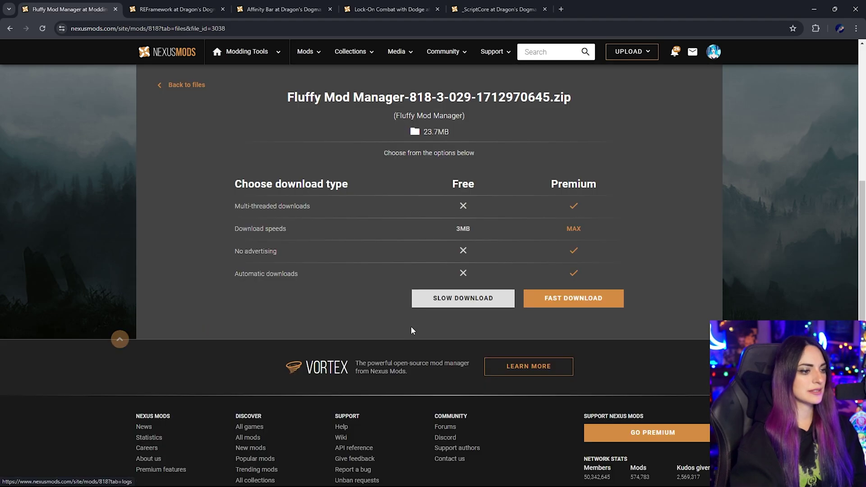
{"action": "left_click", "coordinate": [415, 297]}
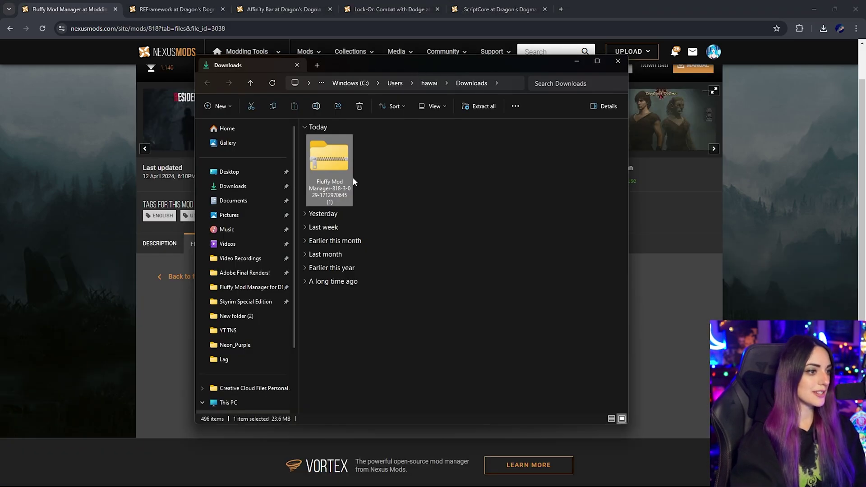
Step: Inspect the contents of the downloaded Fluffy Mod Manager archive, return to Downloads and check the archive's extraction options
{"action": "double_click", "coordinate": [331, 166]}
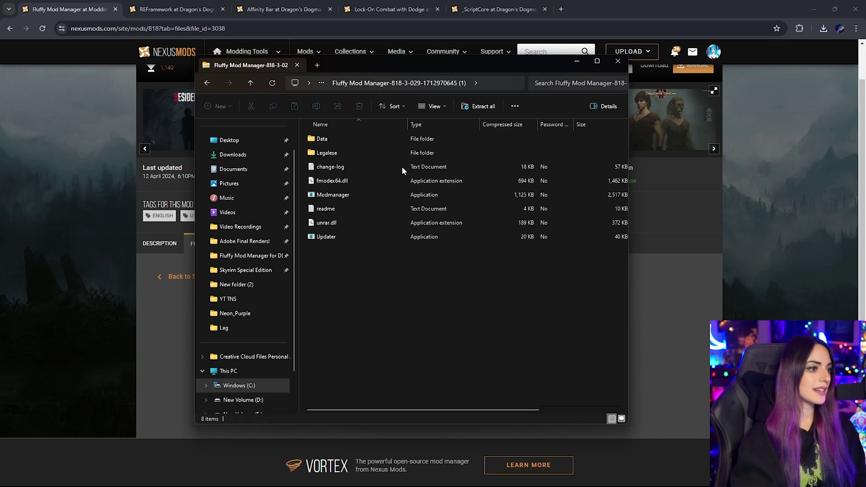
{"action": "left_click", "coordinate": [207, 84]}
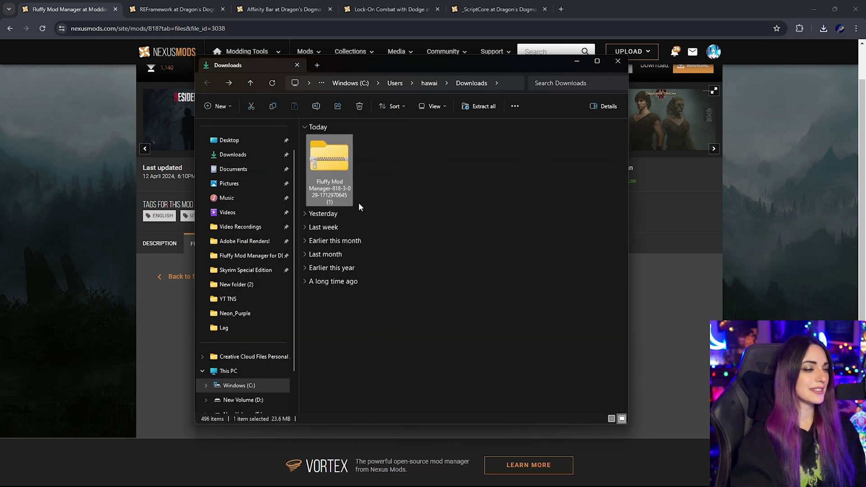
{"action": "right_click", "coordinate": [327, 158]}
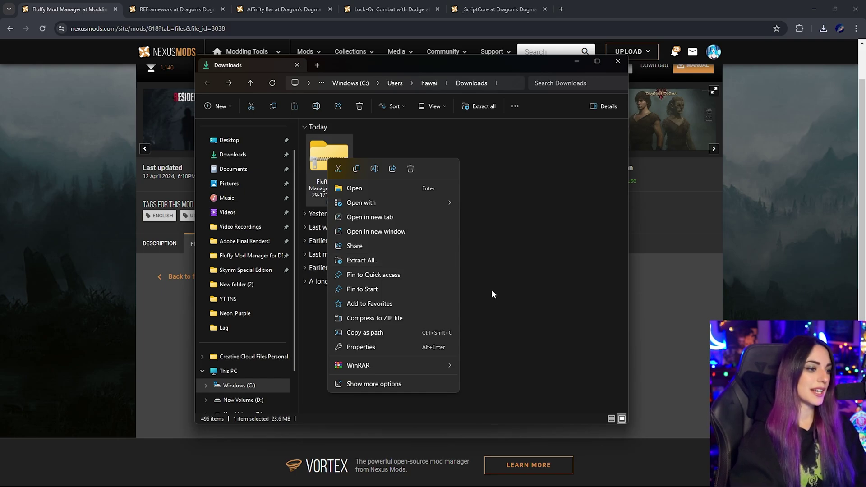
{"action": "left_click", "coordinate": [496, 361]}
Step: Launch Modmanager from the Fluffy Mod Manager for DD2 folder on the E: drive
{"action": "scroll", "coordinate": [268, 329], "scroll_direction": "down", "scroll_amount": 1}
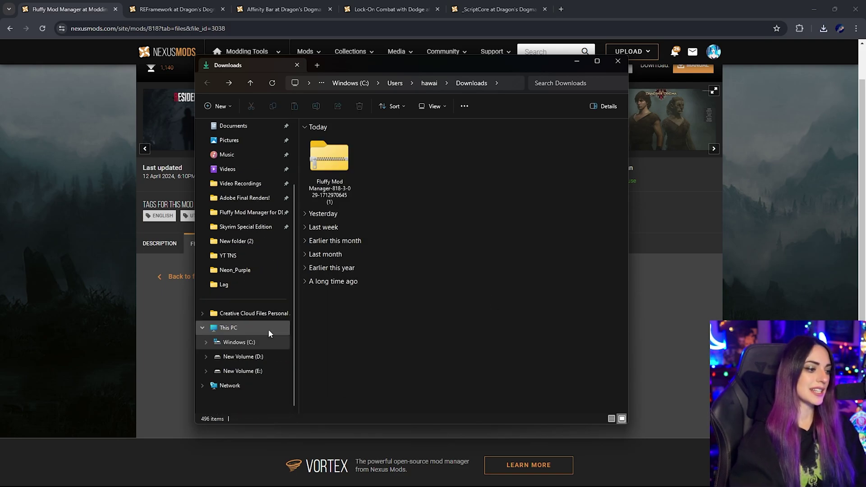
{"action": "left_click", "coordinate": [260, 371]}
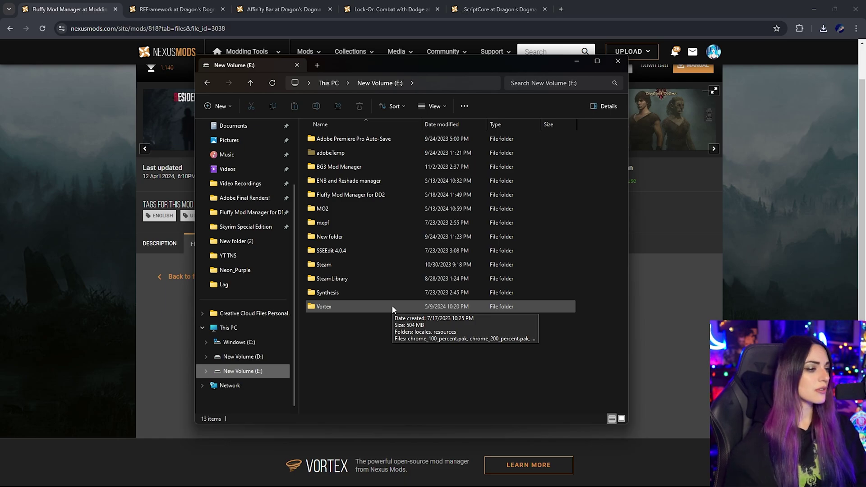
{"action": "double_click", "coordinate": [397, 197]}
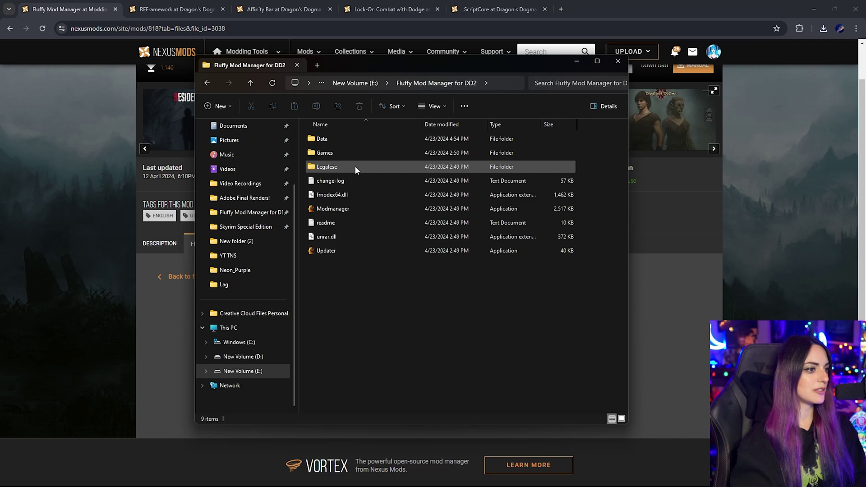
{"action": "double_click", "coordinate": [366, 210]}
Step: Browse the Dragon's Dogma 2 mod list entry by entry, viewing the details of mods such as DD Bonfire Campsite and More Ferrystones
{"action": "key", "text": "Down"}
{"action": "key", "text": "Down"}
{"action": "key", "text": "Down"}
{"action": "key", "text": "Down"}
{"action": "key", "text": "Down"}
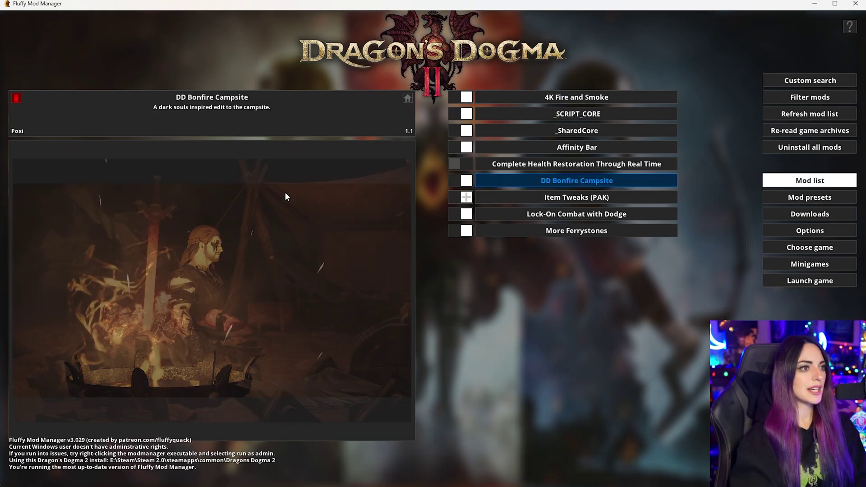
{"action": "key", "text": "Up"}
{"action": "key", "text": "Down"}
{"action": "key", "text": "Down"}
{"action": "key", "text": "Down"}
{"action": "key", "text": "Down"}
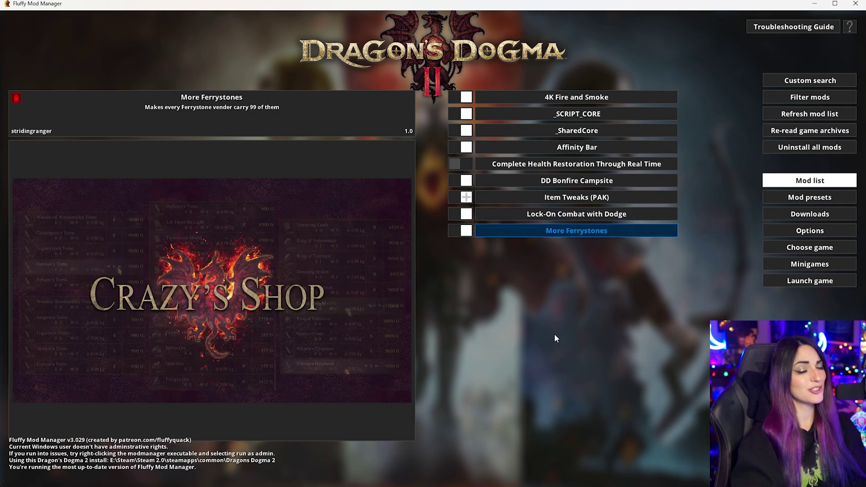
{"action": "key", "text": "Down"}
{"action": "key", "text": "Up"}
{"action": "key", "text": "Up"}
{"action": "key", "text": "Up"}
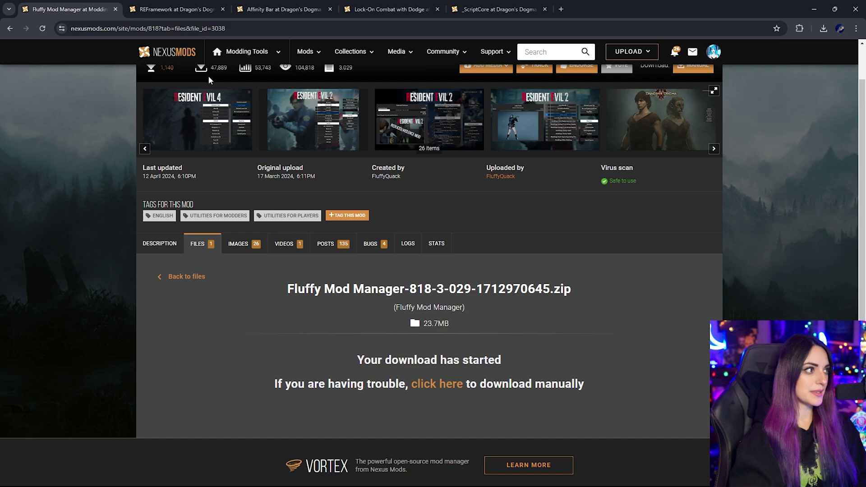
Step: Review the REFramework description in the browser and manually download its Nightly924 main file using the free slow download
{"action": "left_click", "coordinate": [185, 15]}
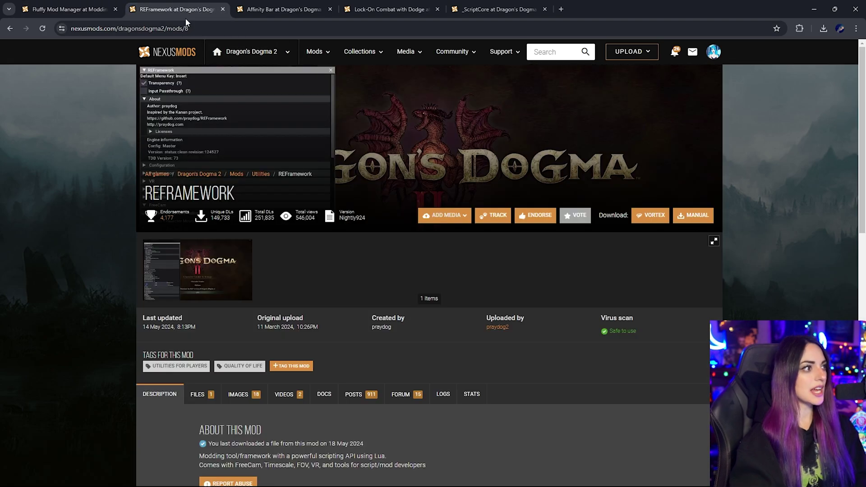
{"action": "scroll", "coordinate": [392, 344], "scroll_direction": "down", "scroll_amount": 3}
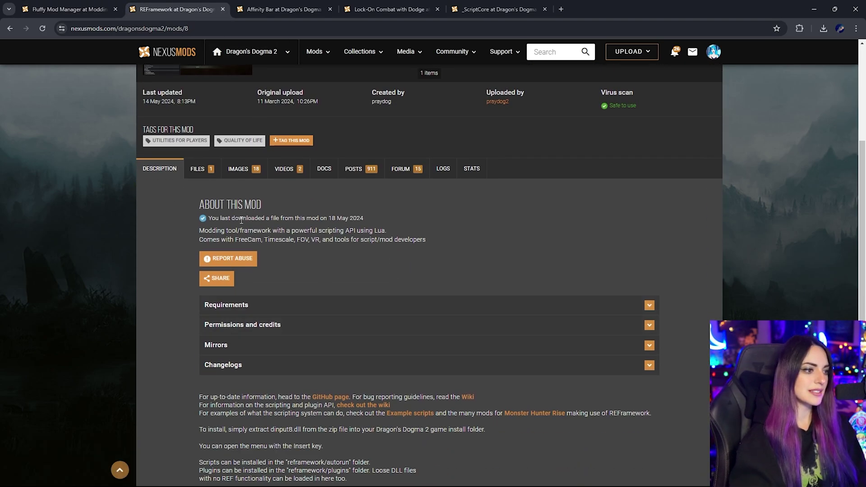
{"action": "left_click_drag", "start_coordinate": [200, 231], "coordinate": [294, 232]}
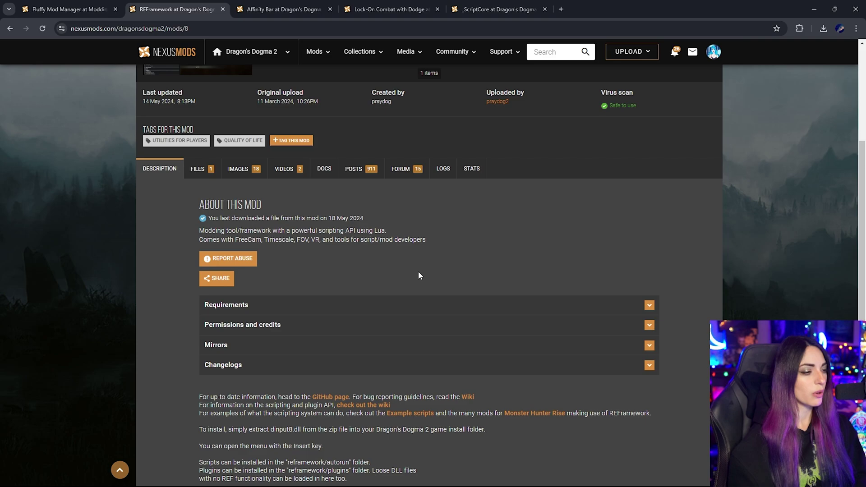
{"action": "scroll", "coordinate": [416, 267], "scroll_direction": "down", "scroll_amount": 2}
{"action": "scroll", "coordinate": [310, 175], "scroll_direction": "up", "scroll_amount": 2}
{"action": "left_click", "coordinate": [197, 168]}
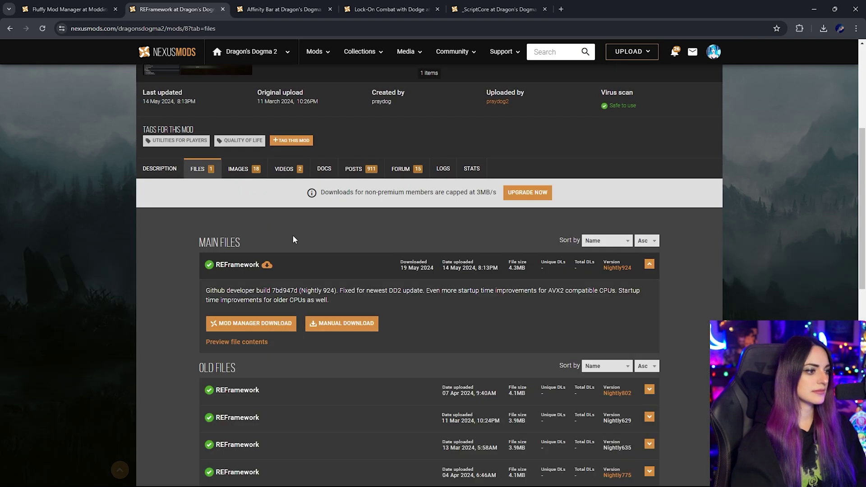
{"action": "scroll", "coordinate": [298, 241], "scroll_direction": "down", "scroll_amount": 1}
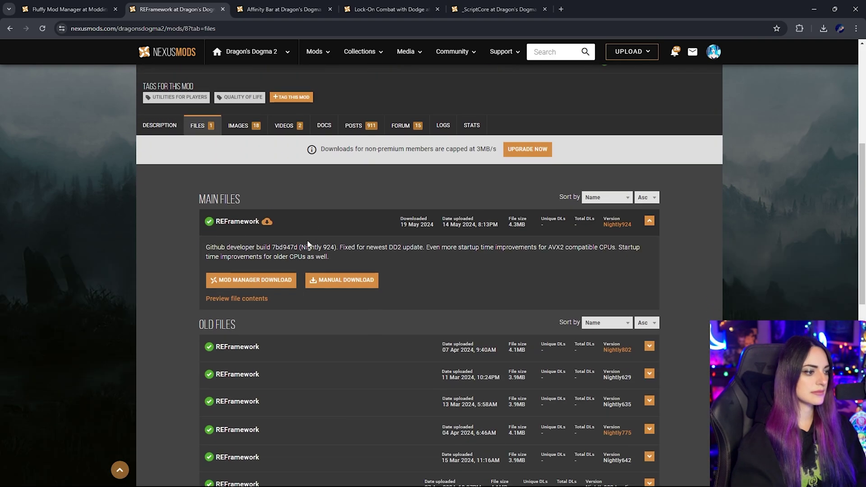
{"action": "left_click", "coordinate": [336, 279]}
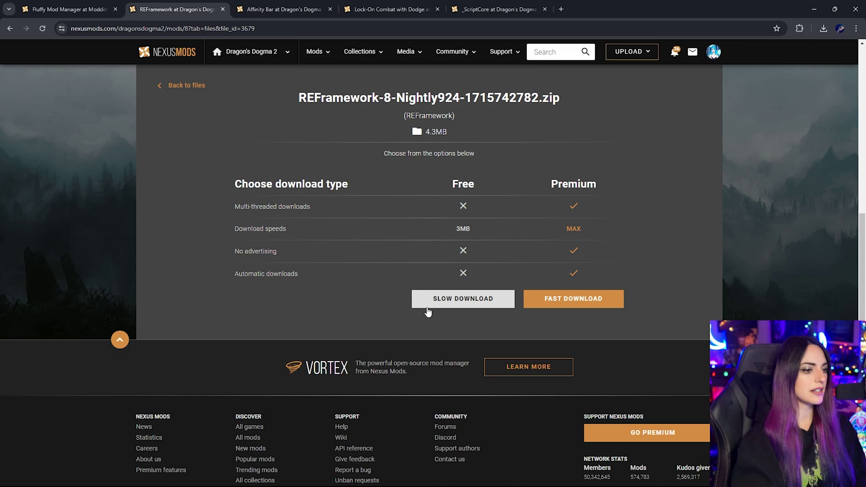
{"action": "left_click", "coordinate": [456, 351]}
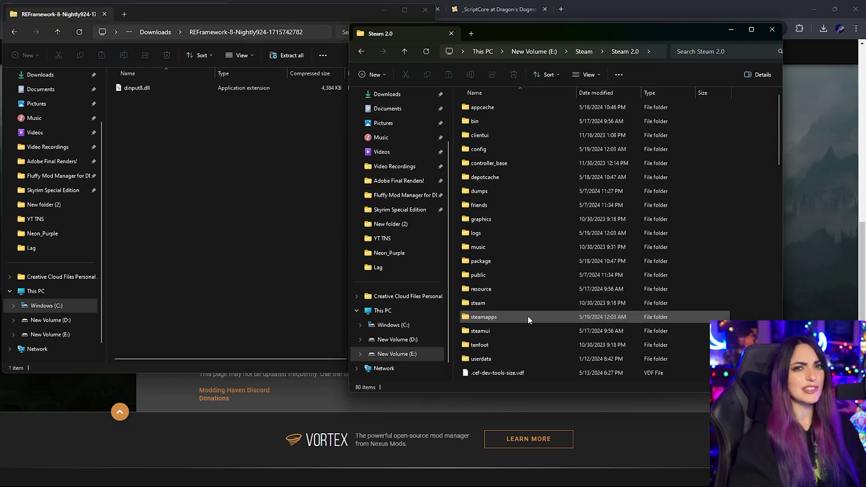
Step: Open the Dragons Dogma 2 game folder under steamapps\common in the Steam 2.0 directory and look through its files
{"action": "mouse_move", "coordinate": [528, 320]}
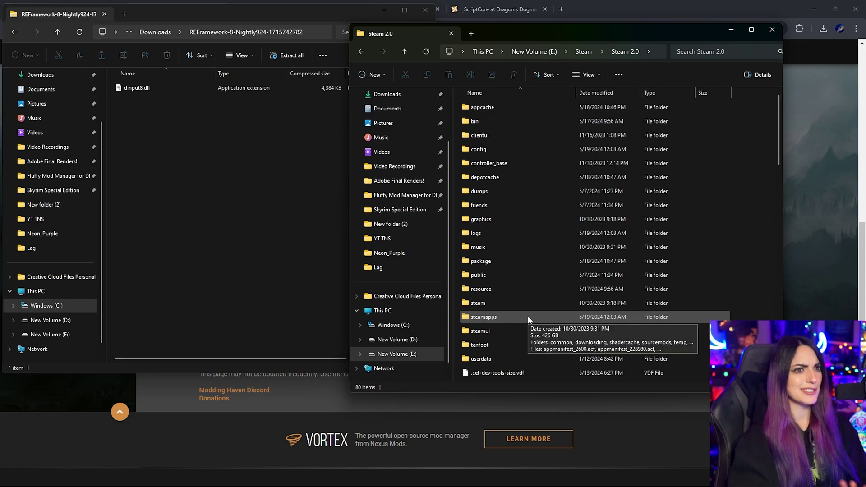
{"action": "double_click", "coordinate": [528, 317]}
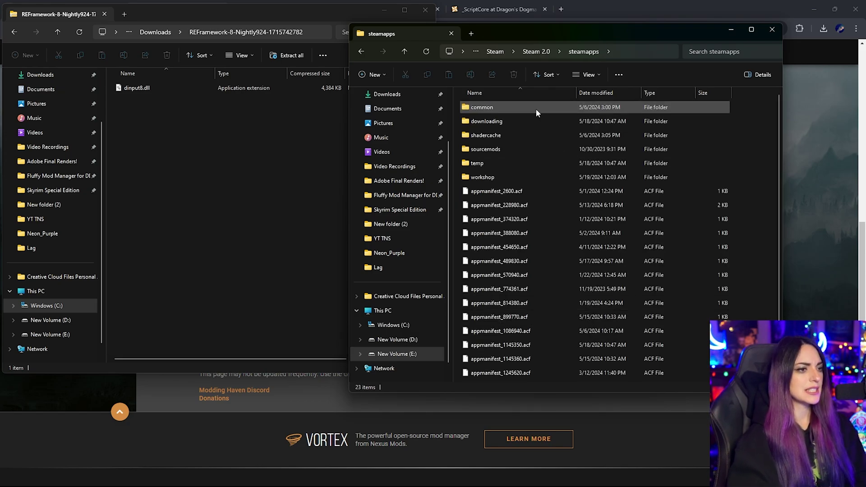
{"action": "double_click", "coordinate": [536, 108]}
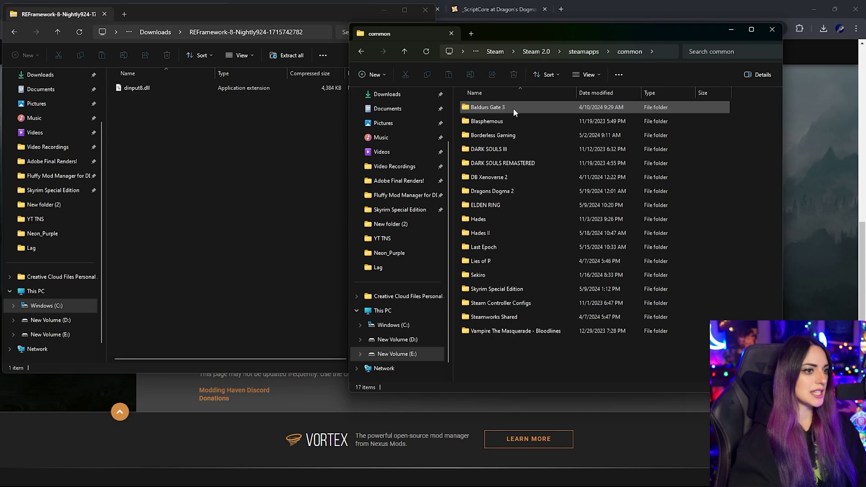
{"action": "double_click", "coordinate": [517, 191]}
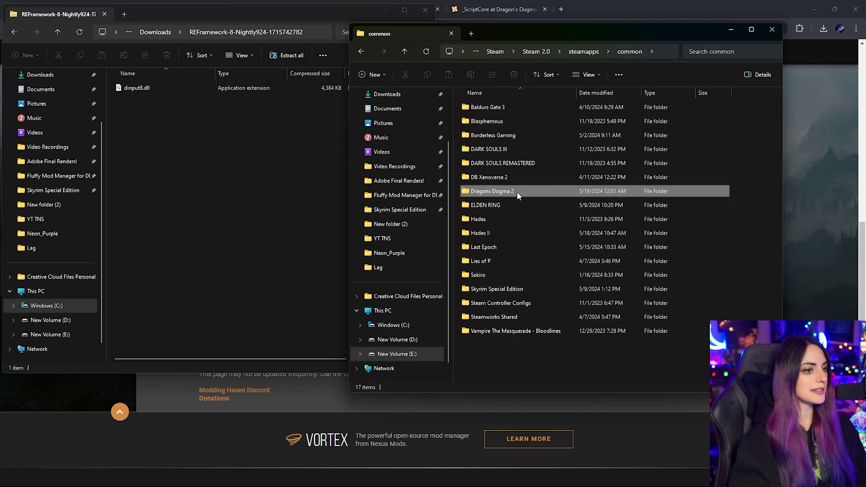
{"action": "scroll", "coordinate": [532, 134], "scroll_direction": "down", "scroll_amount": 9}
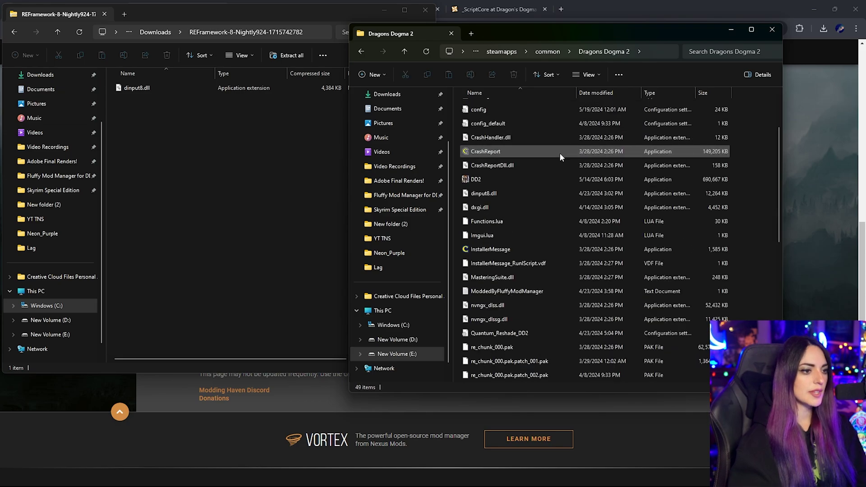
{"action": "scroll", "coordinate": [565, 185], "scroll_direction": "up", "scroll_amount": 9}
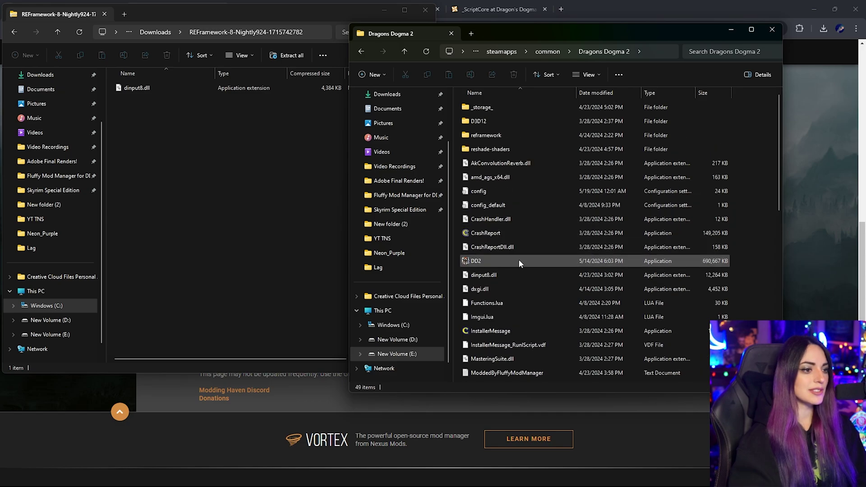
Step: Try to copy dinput8.dll from the REFramework archive into the Dragons Dogma 2 game folder, and close the archive window
{"action": "left_click", "coordinate": [511, 278]}
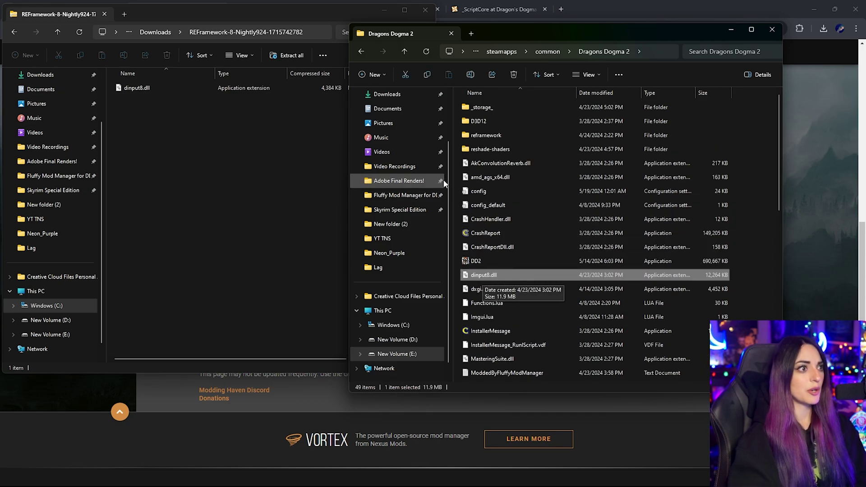
{"action": "left_click_drag", "start_coordinate": [291, 17], "coordinate": [293, 20]}
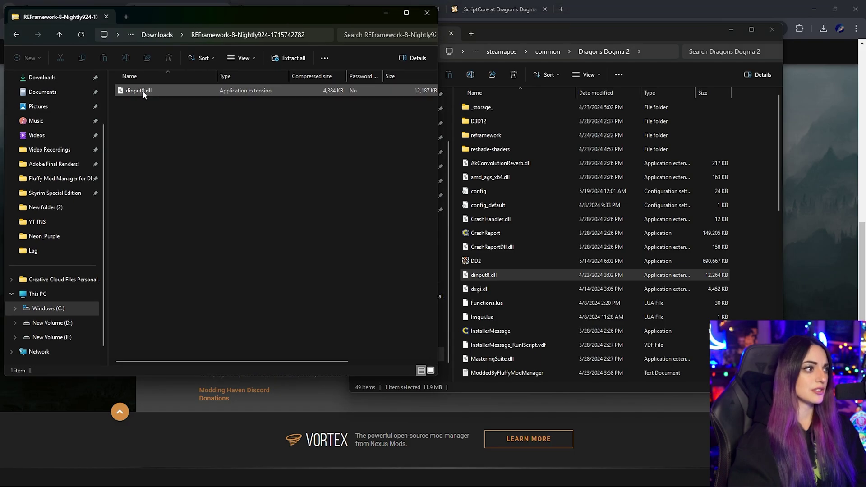
{"action": "left_click_drag", "start_coordinate": [143, 94], "coordinate": [523, 277]}
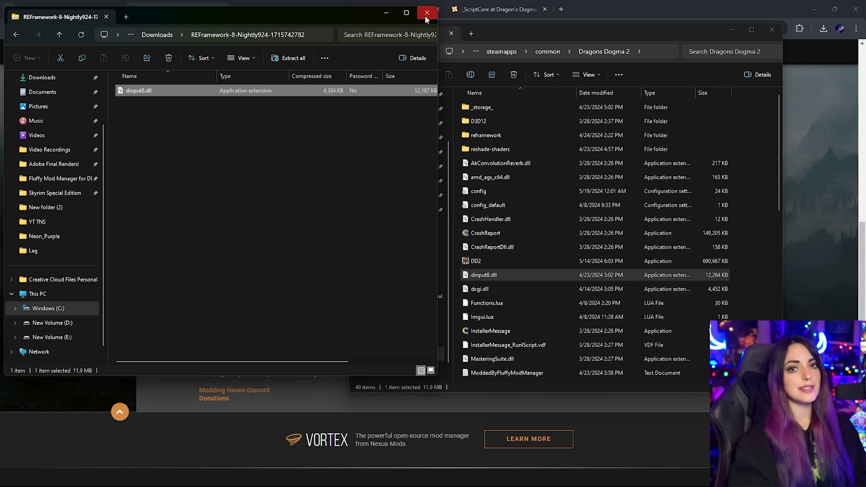
{"action": "left_click", "coordinate": [427, 13]}
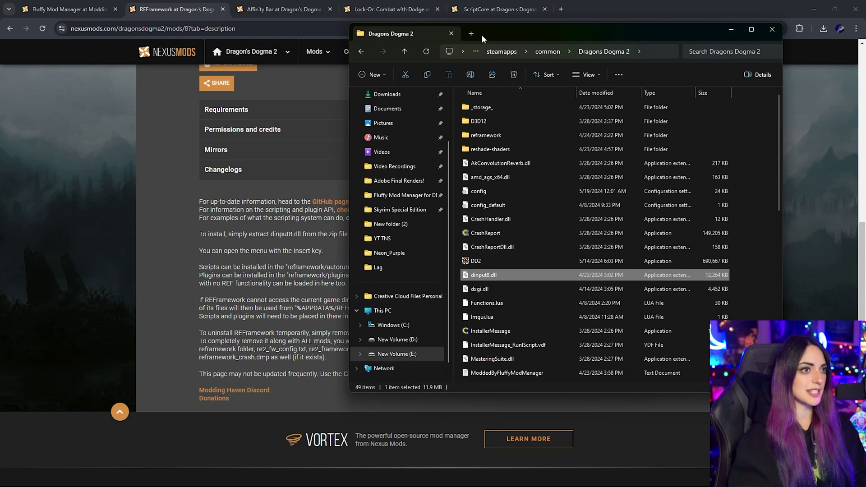
Step: View the _ScriptCore mod description in the browser and open the Lock-On Combat with Dodge mod page
{"action": "scroll", "coordinate": [456, 234], "scroll_direction": "up", "scroll_amount": 5}
{"action": "scroll", "coordinate": [456, 234], "scroll_direction": "down", "scroll_amount": 4}
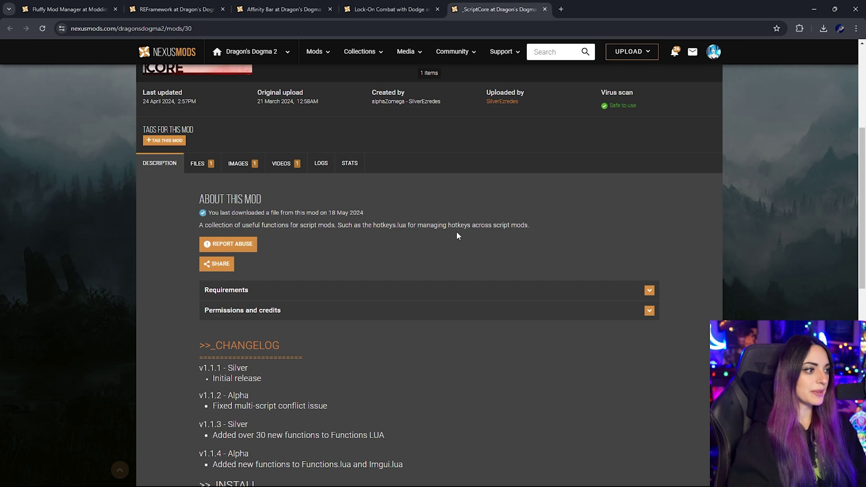
{"action": "left_click", "coordinate": [393, 11]}
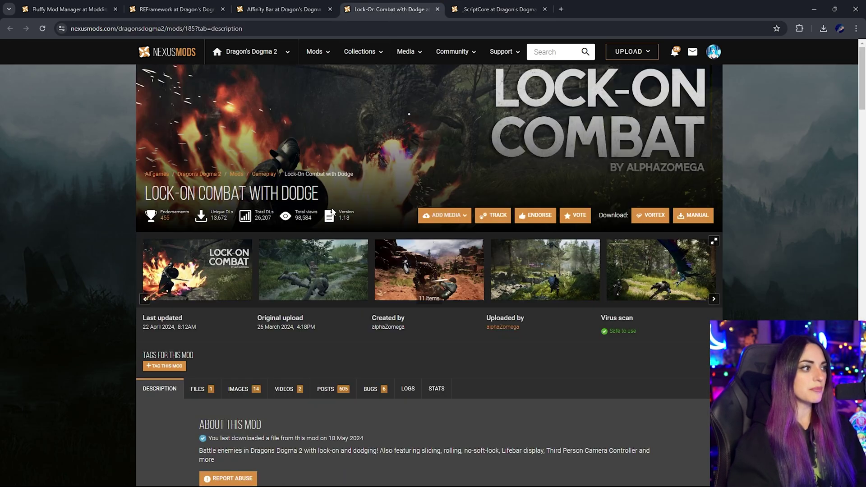
Step: Check the _ScriptCore mod's install instructions in the browser and manually download its 1.1.4 main file using the free slow download
{"action": "scroll", "coordinate": [349, 261], "scroll_direction": "down", "scroll_amount": 4}
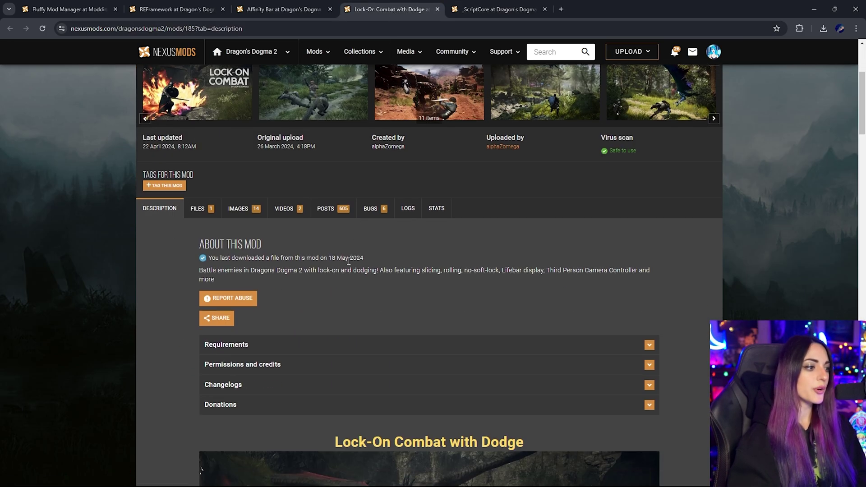
{"action": "left_click", "coordinate": [497, 9]}
{"action": "scroll", "coordinate": [379, 252], "scroll_direction": "down", "scroll_amount": 3}
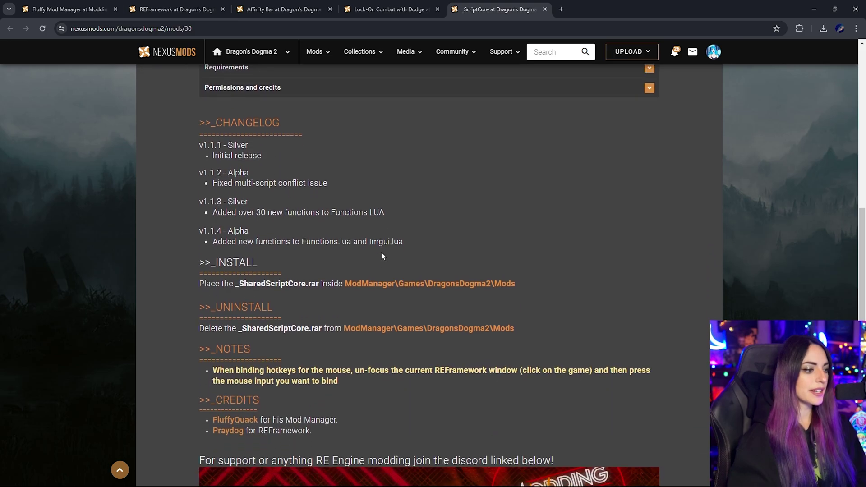
{"action": "scroll", "coordinate": [380, 278], "scroll_direction": "up", "scroll_amount": 8}
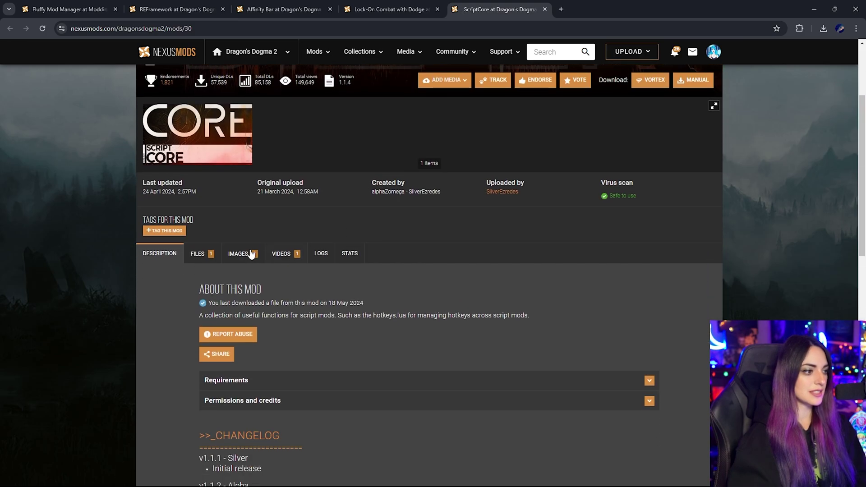
{"action": "left_click", "coordinate": [199, 251]}
{"action": "scroll", "coordinate": [367, 270], "scroll_direction": "down", "scroll_amount": 3}
{"action": "left_click", "coordinate": [368, 269]}
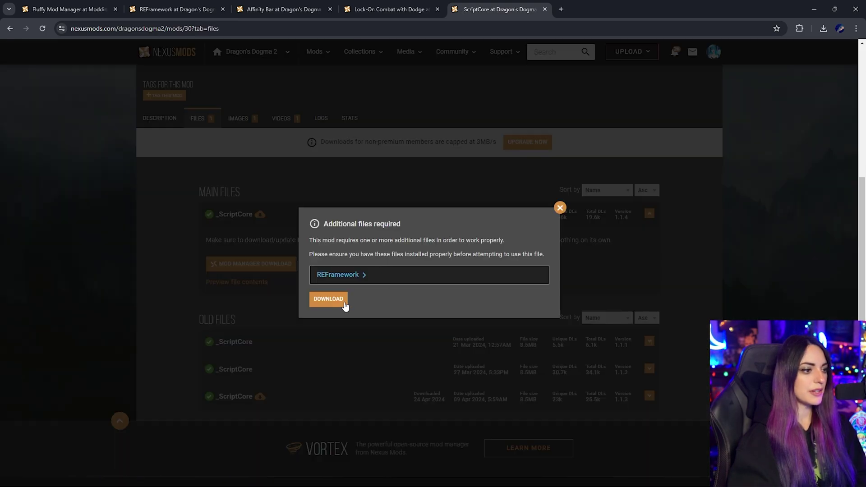
{"action": "left_click", "coordinate": [338, 303]}
{"action": "scroll", "coordinate": [449, 271], "scroll_direction": "down", "scroll_amount": 6}
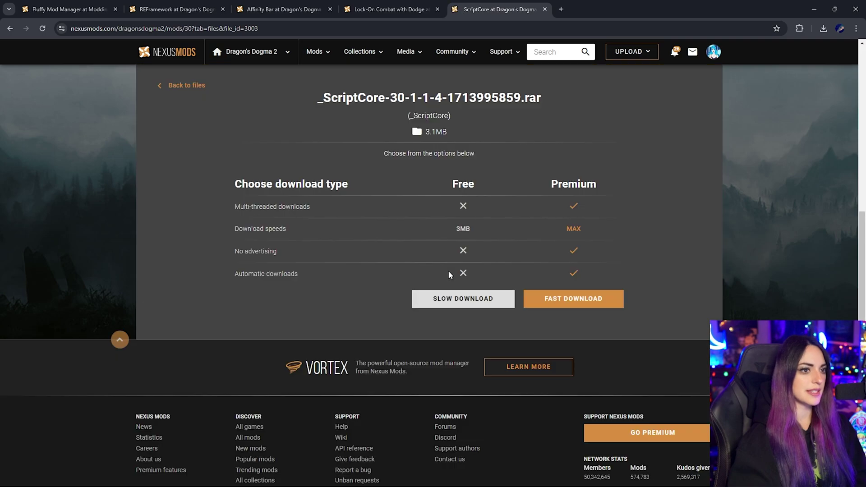
{"action": "left_click", "coordinate": [463, 302]}
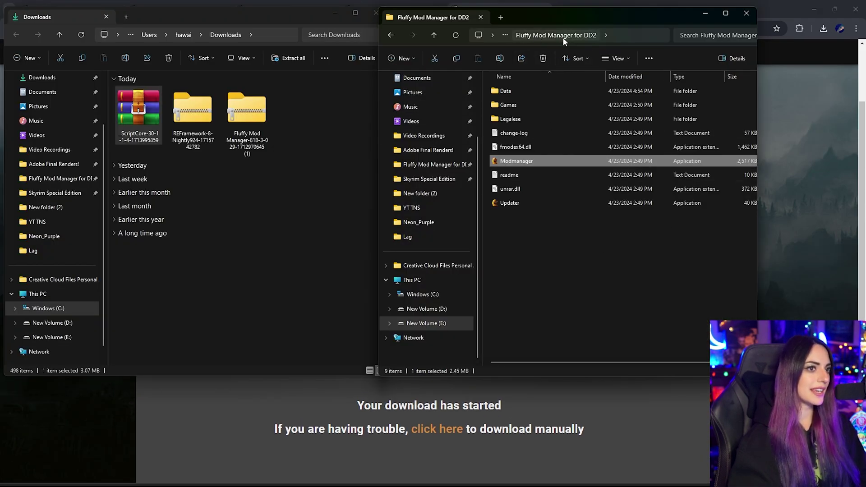
Step: Open Games\DragonsDogma2\Mods in the Fluffy Mod Manager for DD2 folder and try to move the downloaded _ScriptCore archive there
{"action": "double_click", "coordinate": [527, 107]}
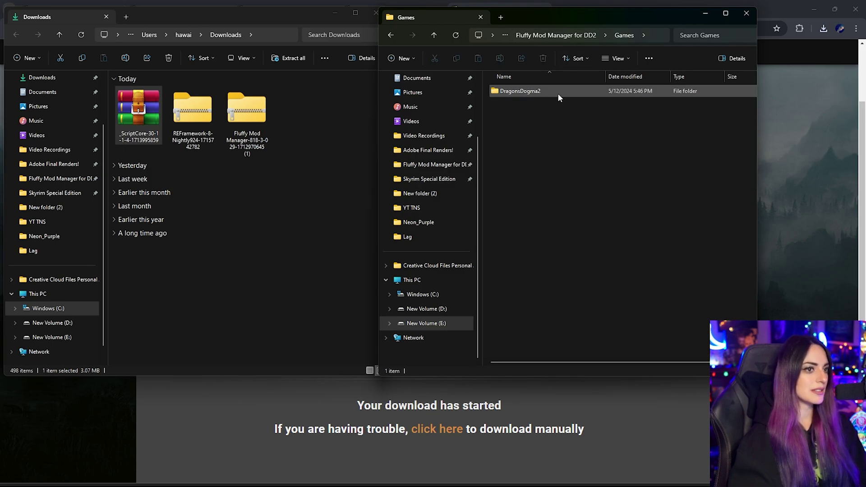
{"action": "double_click", "coordinate": [558, 93]}
{"action": "double_click", "coordinate": [540, 91]}
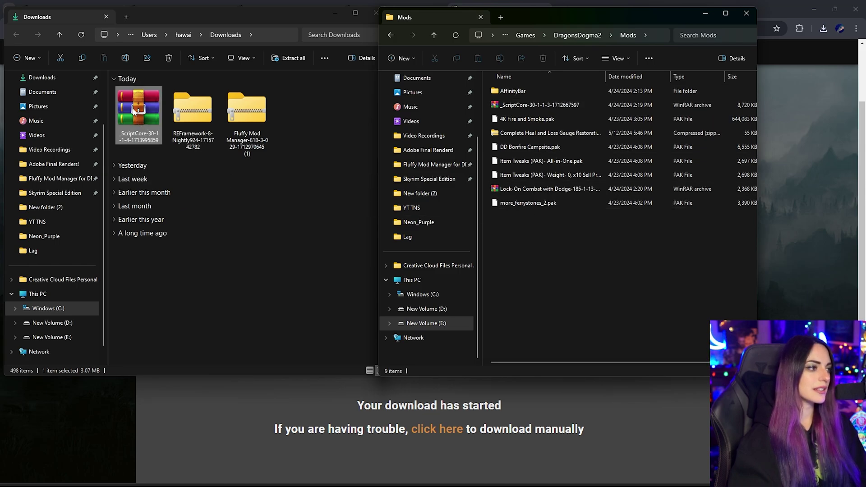
{"action": "left_click_drag", "start_coordinate": [136, 113], "coordinate": [313, 227]}
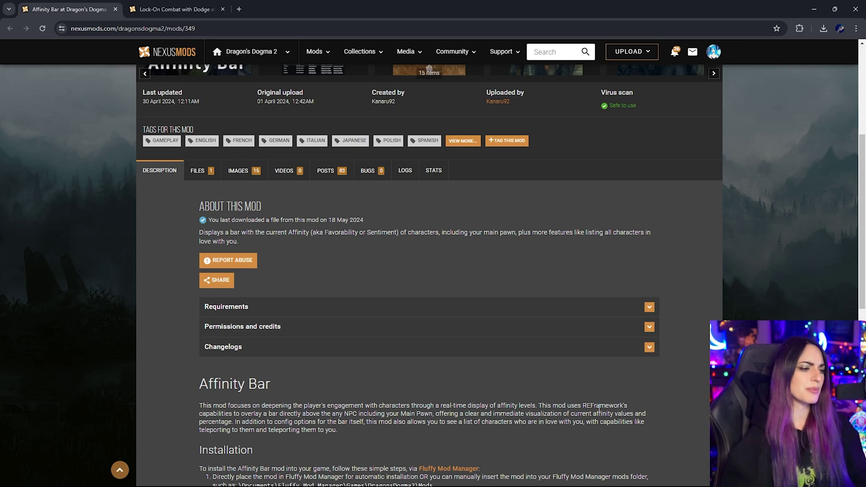
Step: Read the Affinity Bar mod's installation instructions in the browser and manually download its v1.1.7 main file
{"action": "scroll", "coordinate": [344, 344], "scroll_direction": "up", "scroll_amount": 5}
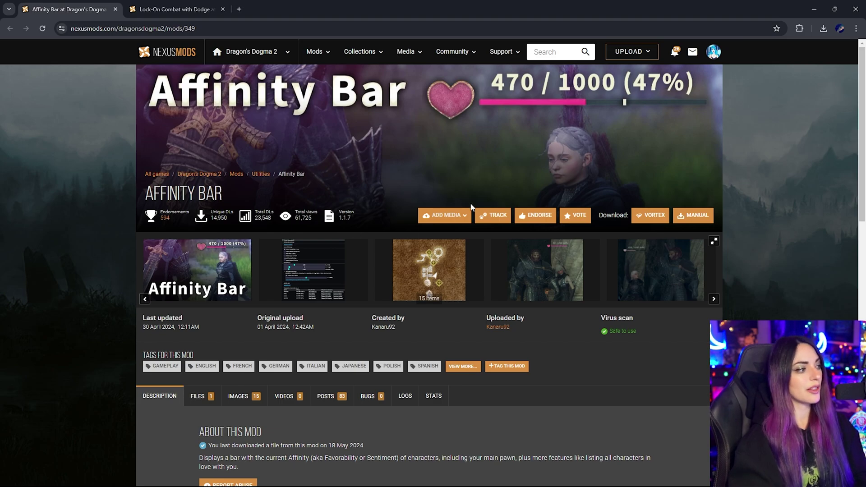
{"action": "scroll", "coordinate": [471, 208], "scroll_direction": "down", "scroll_amount": 9}
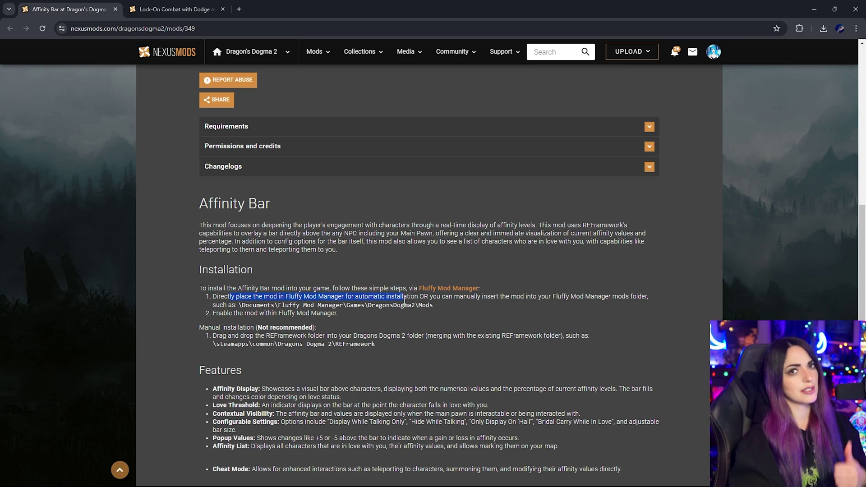
{"action": "scroll", "coordinate": [404, 298], "scroll_direction": "up", "scroll_amount": 4}
{"action": "left_click", "coordinate": [199, 170]}
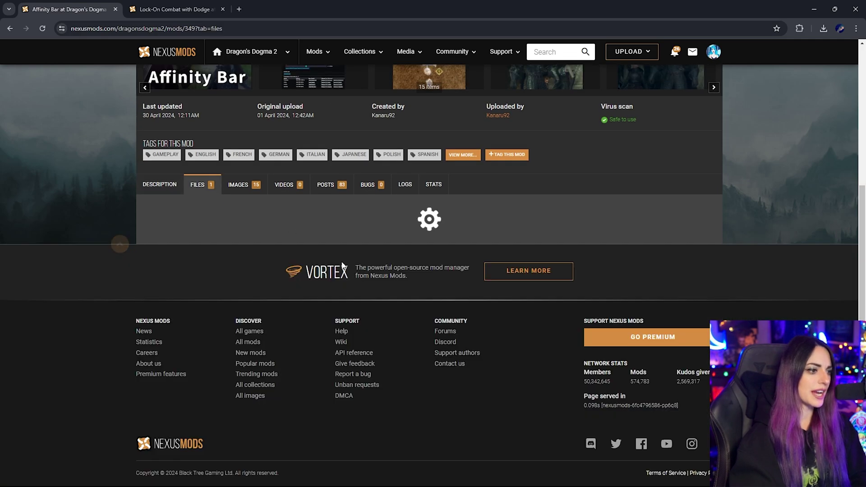
{"action": "left_click", "coordinate": [351, 324]}
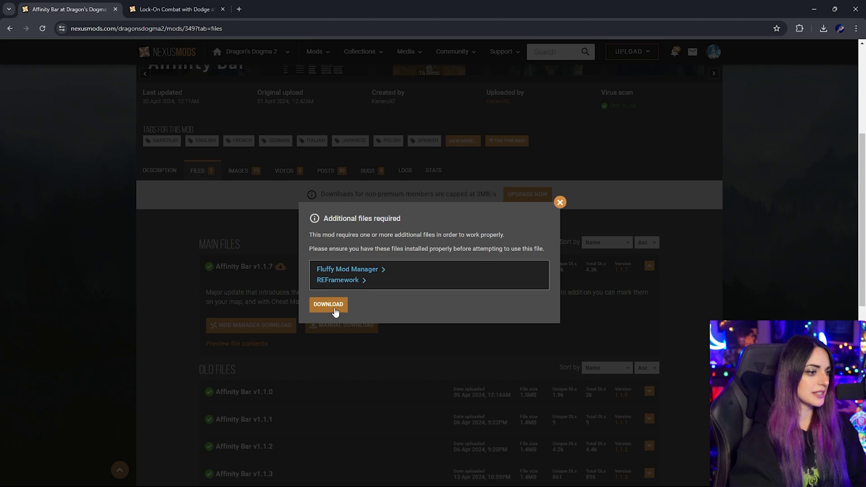
{"action": "left_click", "coordinate": [334, 310]}
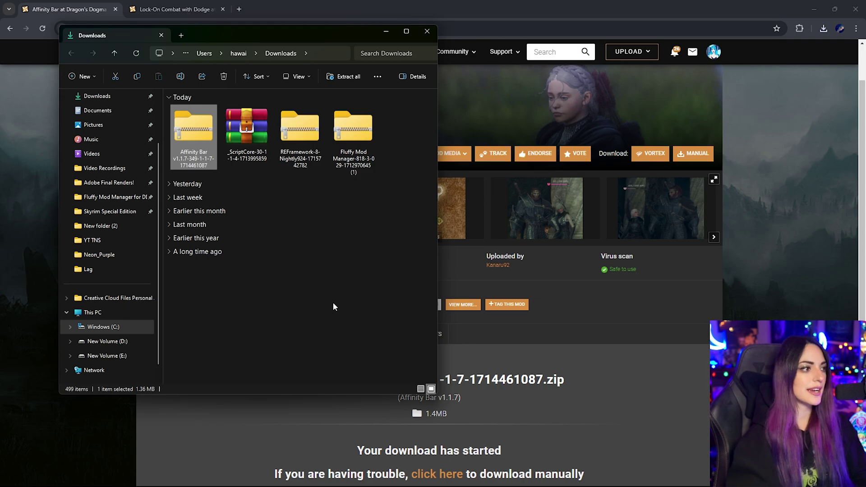
Step: Bring up the unzip options for the Affinity Bar download and try to add the unzipped AffinityBar folder to Fluffy Mod Manager's mod list
{"action": "right_click", "coordinate": [196, 128]}
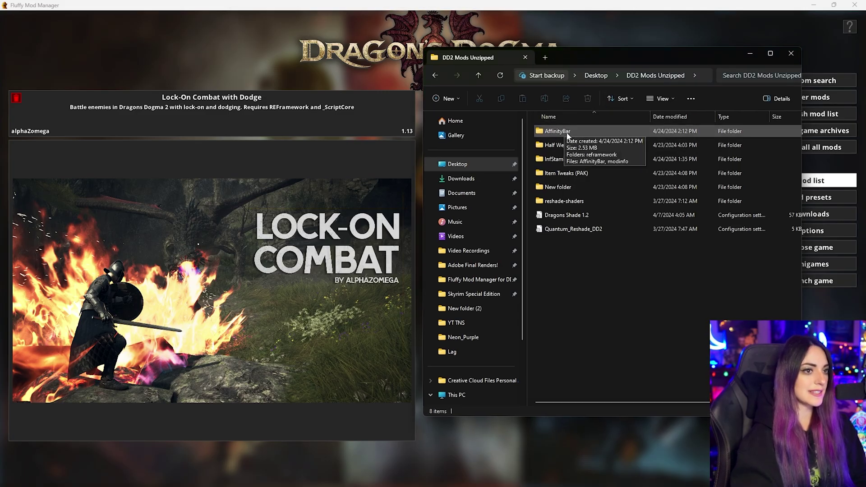
{"action": "left_click_drag", "start_coordinate": [610, 58], "coordinate": [188, 64]}
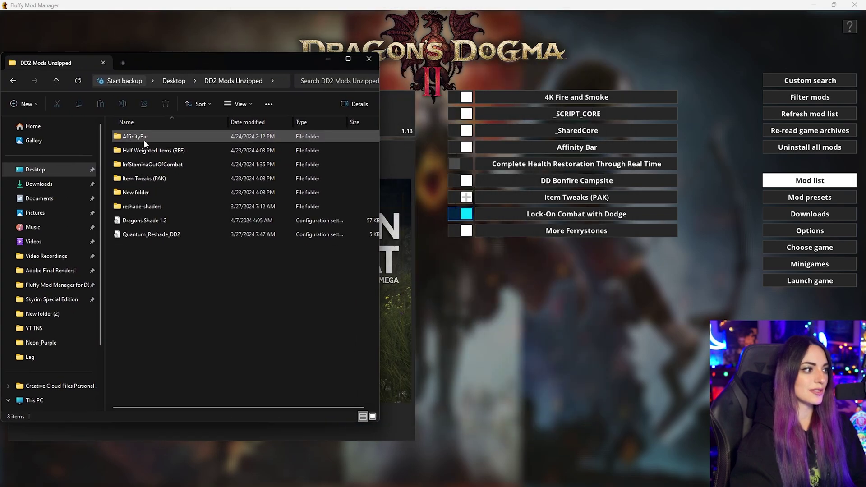
{"action": "left_click_drag", "start_coordinate": [144, 137], "coordinate": [530, 269]}
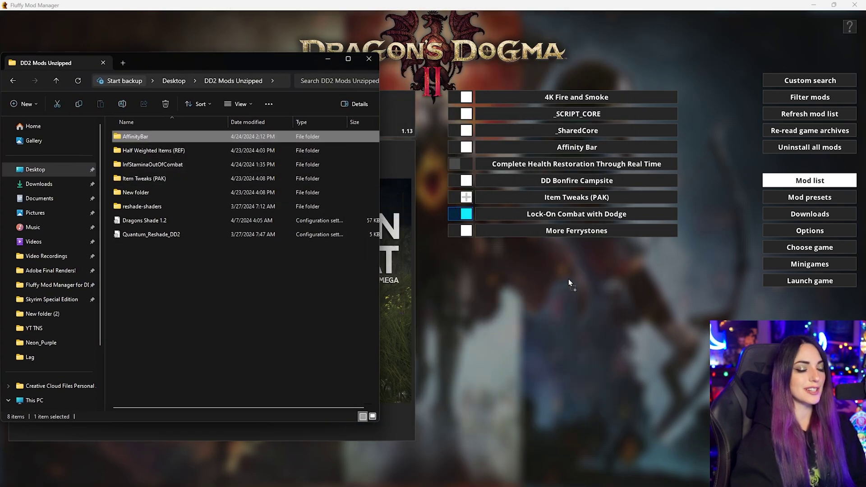
{"action": "left_click_drag", "start_coordinate": [569, 280], "coordinate": [570, 281]}
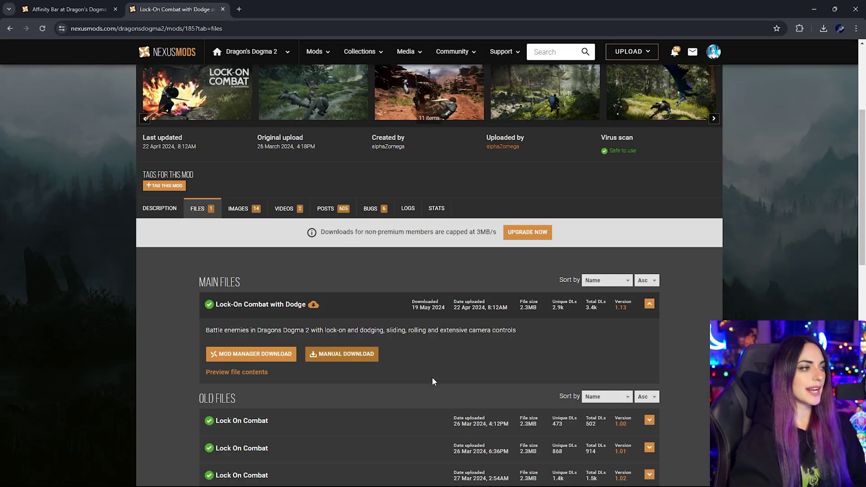
Step: Manually download the Lock-On Combat with Dodge 1.13 main file from its Nexus Mods page in the browser
{"action": "scroll", "coordinate": [432, 379], "scroll_direction": "up", "scroll_amount": 2}
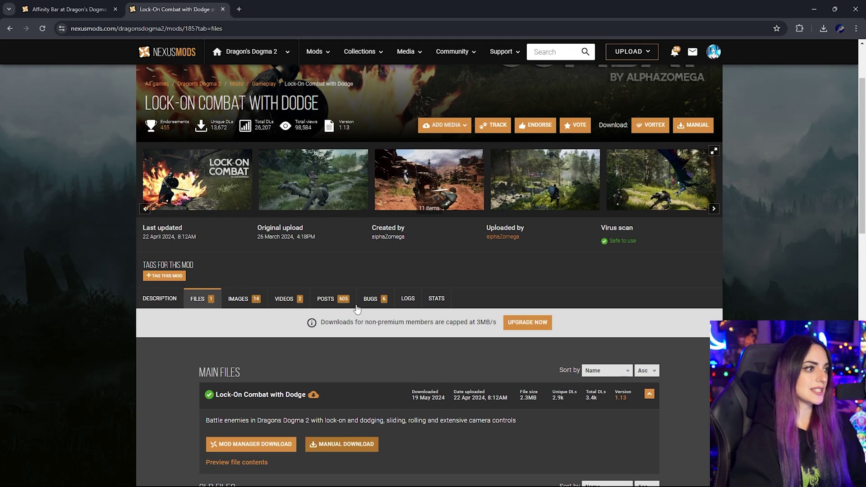
{"action": "scroll", "coordinate": [443, 307], "scroll_direction": "down", "scroll_amount": 2}
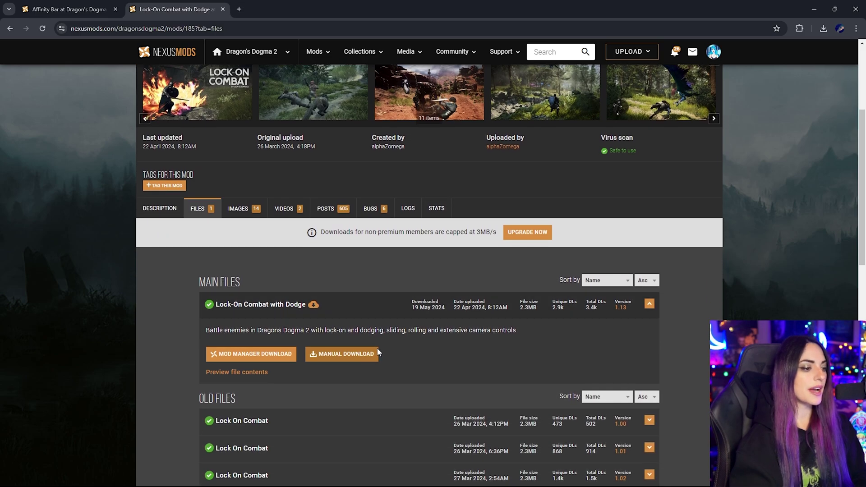
{"action": "left_click", "coordinate": [354, 355]}
{"action": "left_click", "coordinate": [332, 304]}
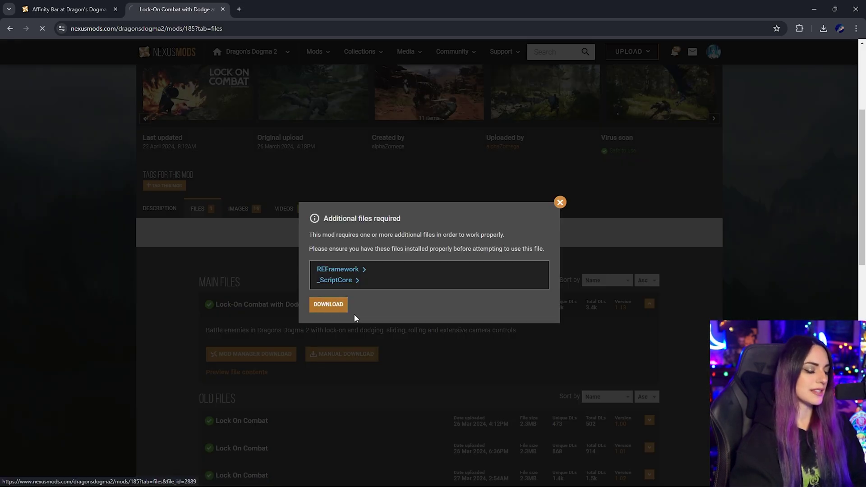
{"action": "key", "text": "alt+Left"}
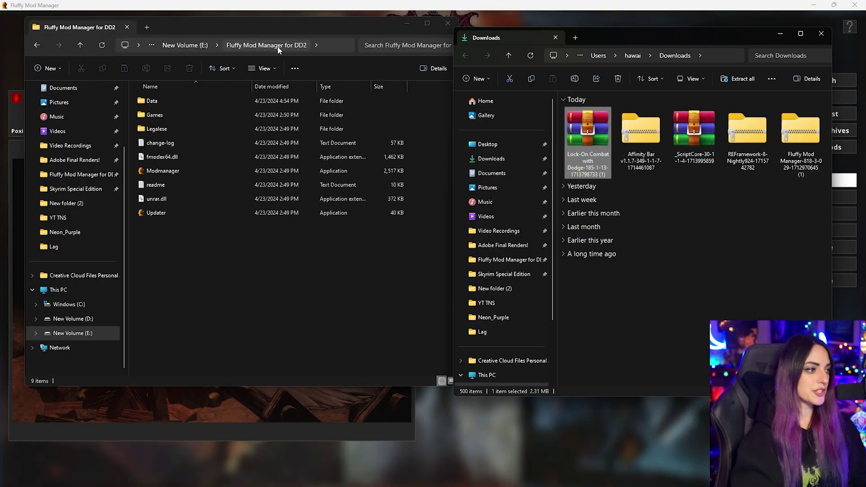
Step: Place the downloaded Lock-On Combat with Dodge archive in Fluffy Mod Manager for DD2\Games\DragonsDogma2\Mods, and close both folder windows
{"action": "double_click", "coordinate": [189, 115]}
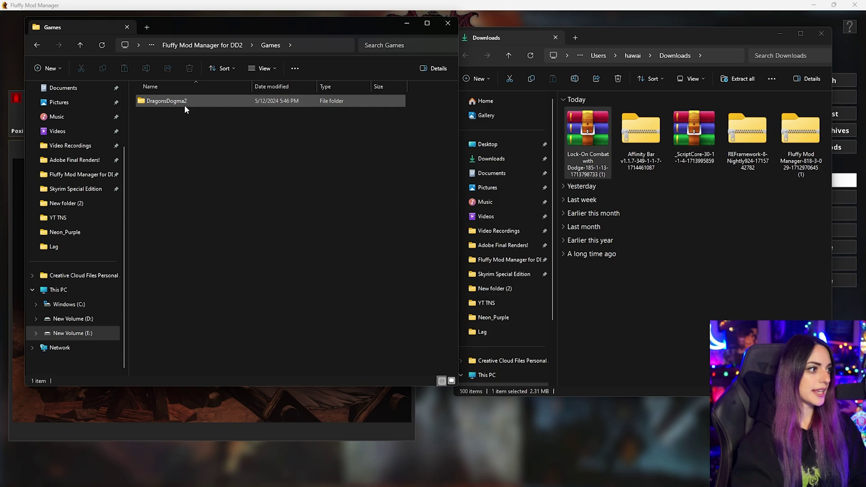
{"action": "double_click", "coordinate": [184, 102]}
{"action": "double_click", "coordinate": [194, 102]}
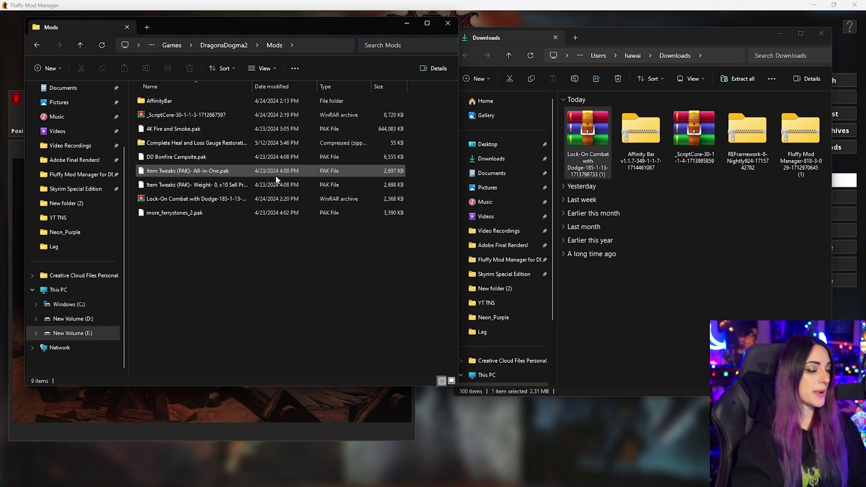
{"action": "left_click_drag", "start_coordinate": [604, 39], "coordinate": [597, 36]}
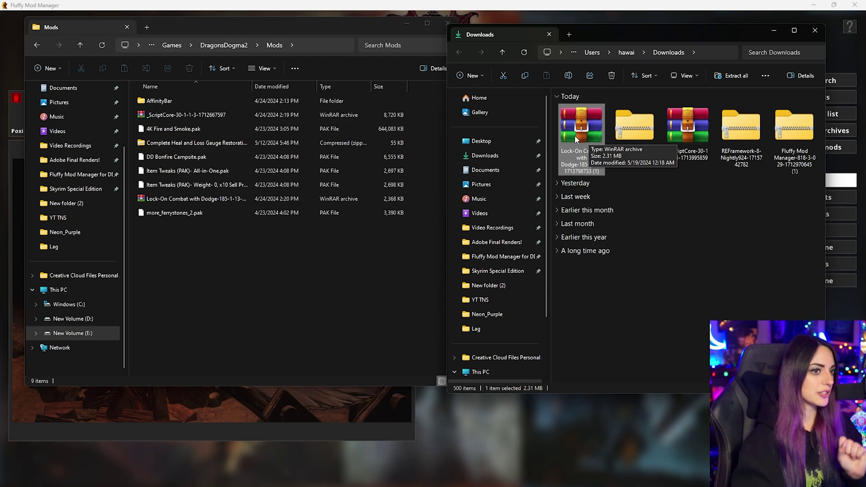
{"action": "left_click_drag", "start_coordinate": [589, 129], "coordinate": [243, 248]}
{"action": "left_click", "coordinate": [811, 34]}
{"action": "left_click", "coordinate": [447, 23]}
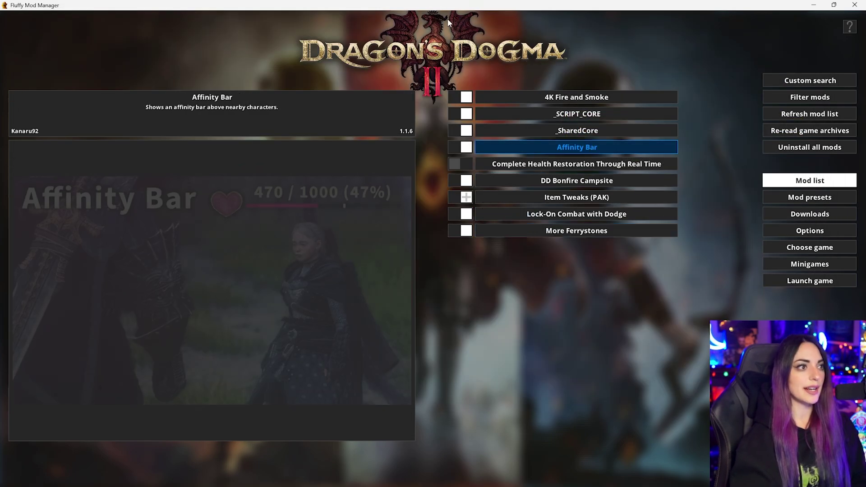